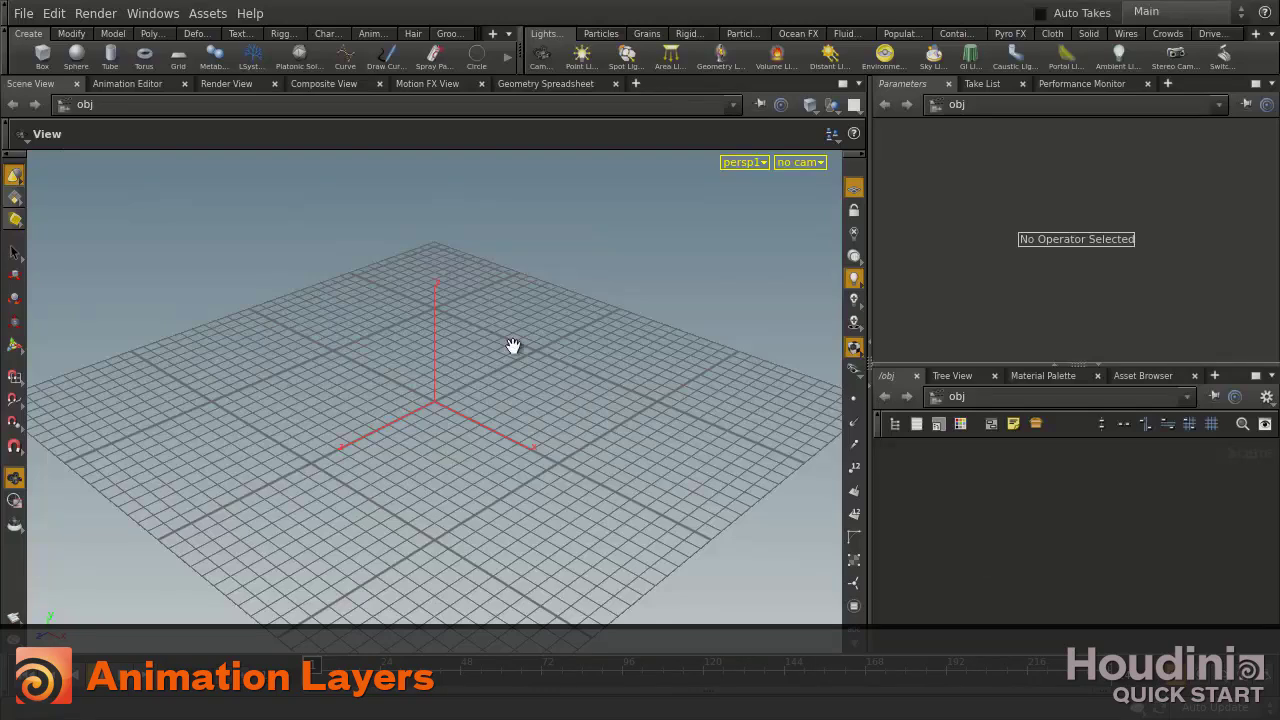
Step: Switch to the Animate desktop, hide the Animation Editor, and maximize the perspective viewport
click(154, 18)
mouse_move(155, 35)
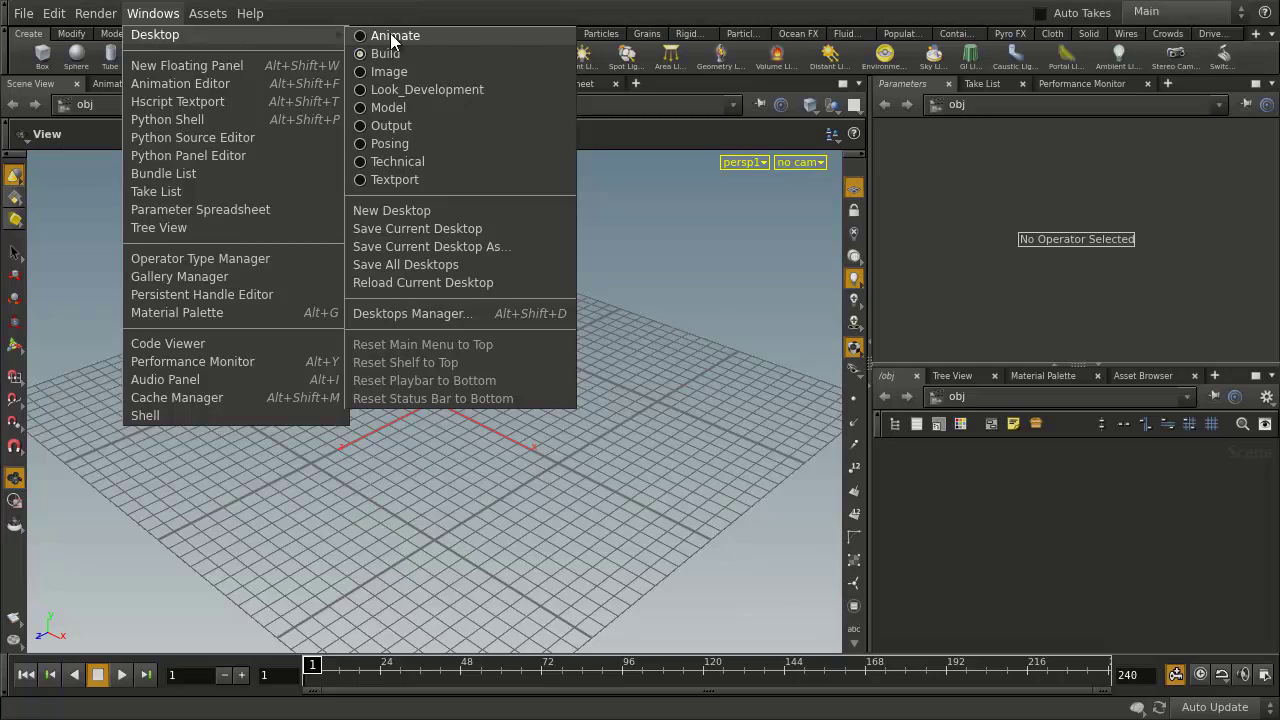
click(394, 37)
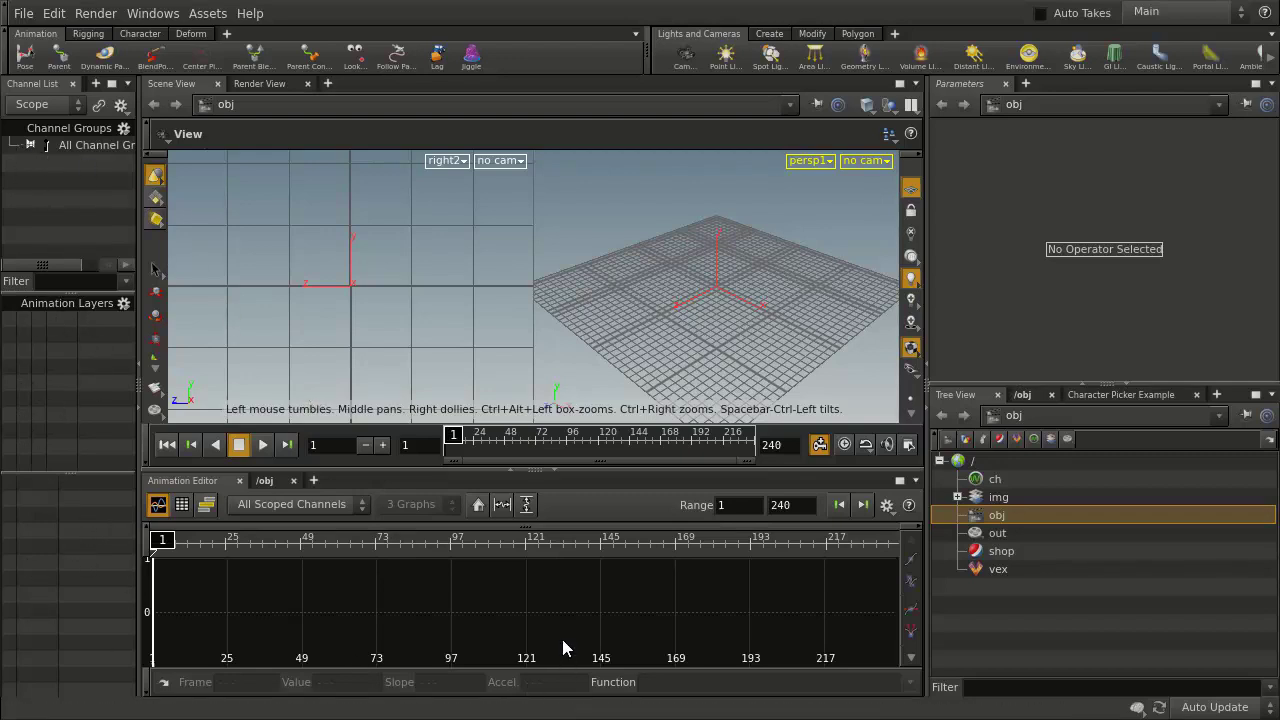
click(553, 472)
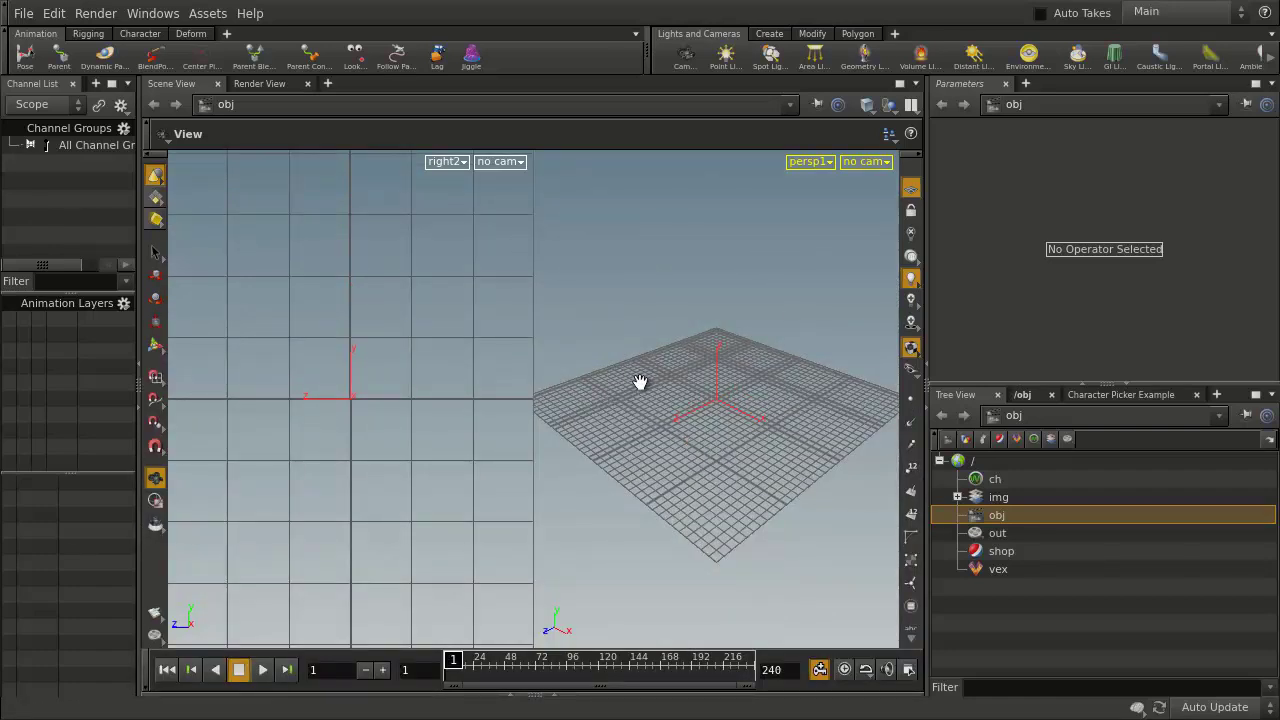
key(space+b)
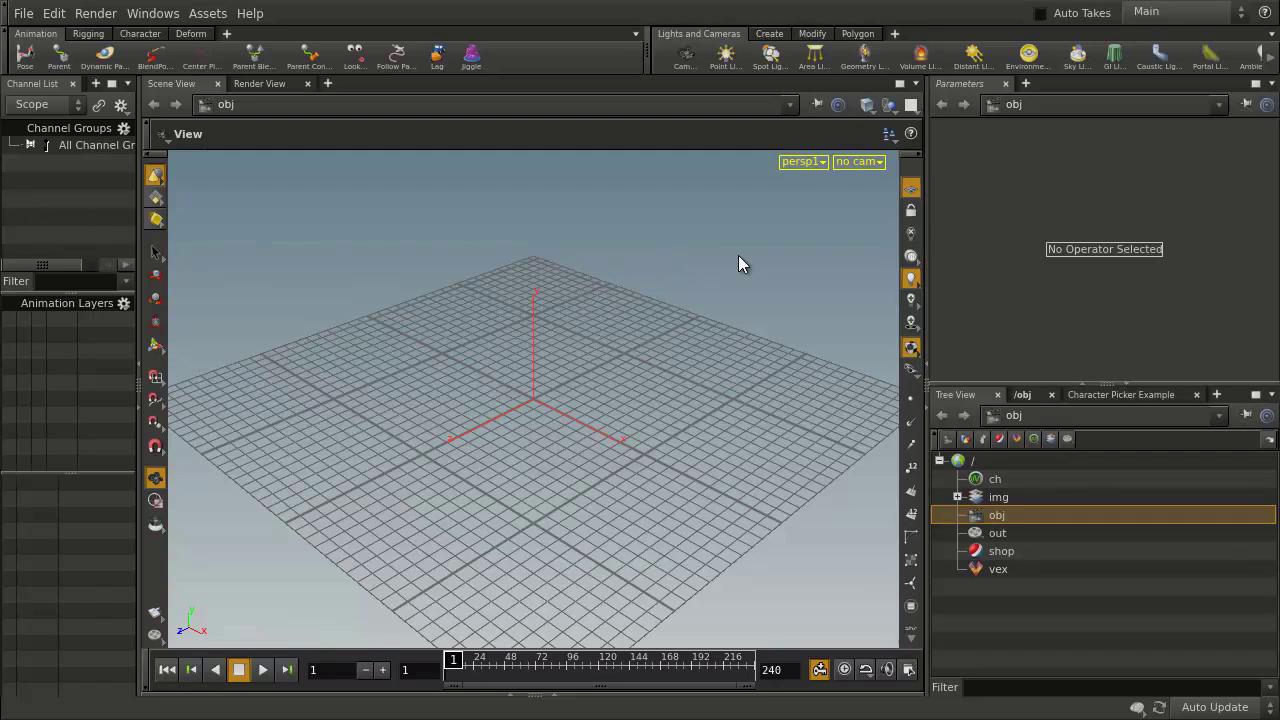
Step: Create a sphere at the origin and drag it left to Translate X about -1.99
click(769, 34)
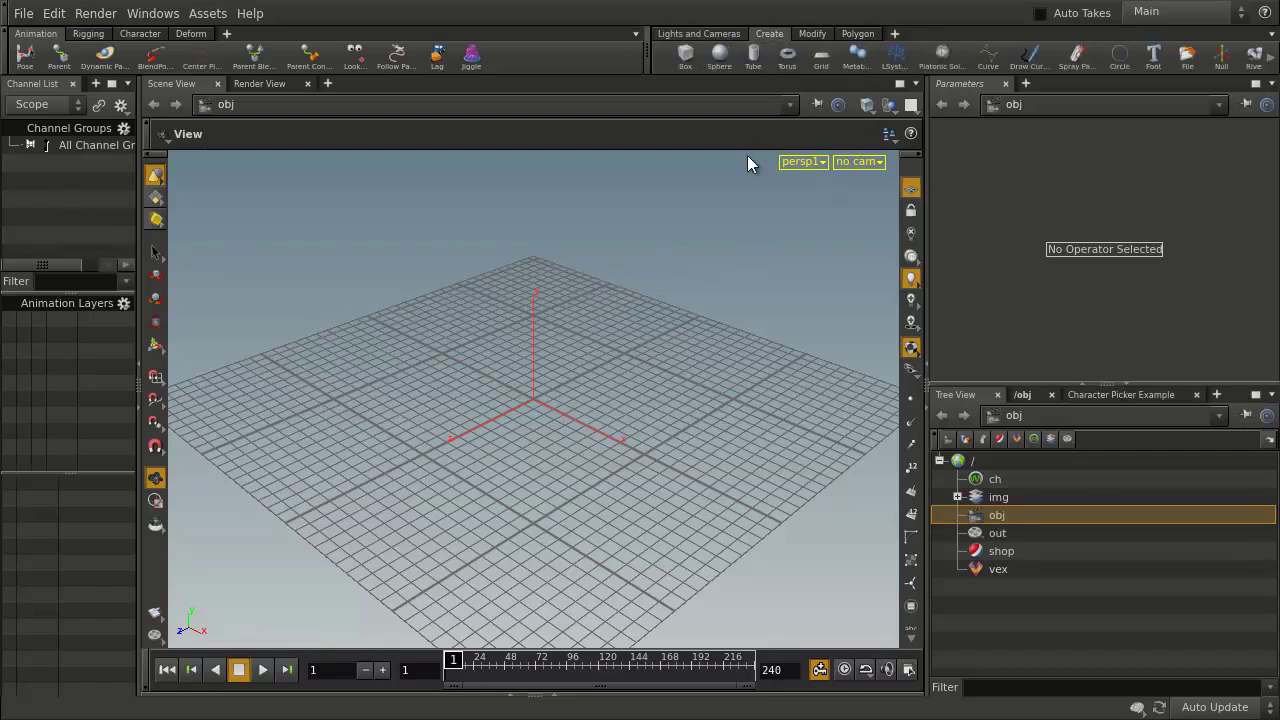
click(722, 58)
key(Return)
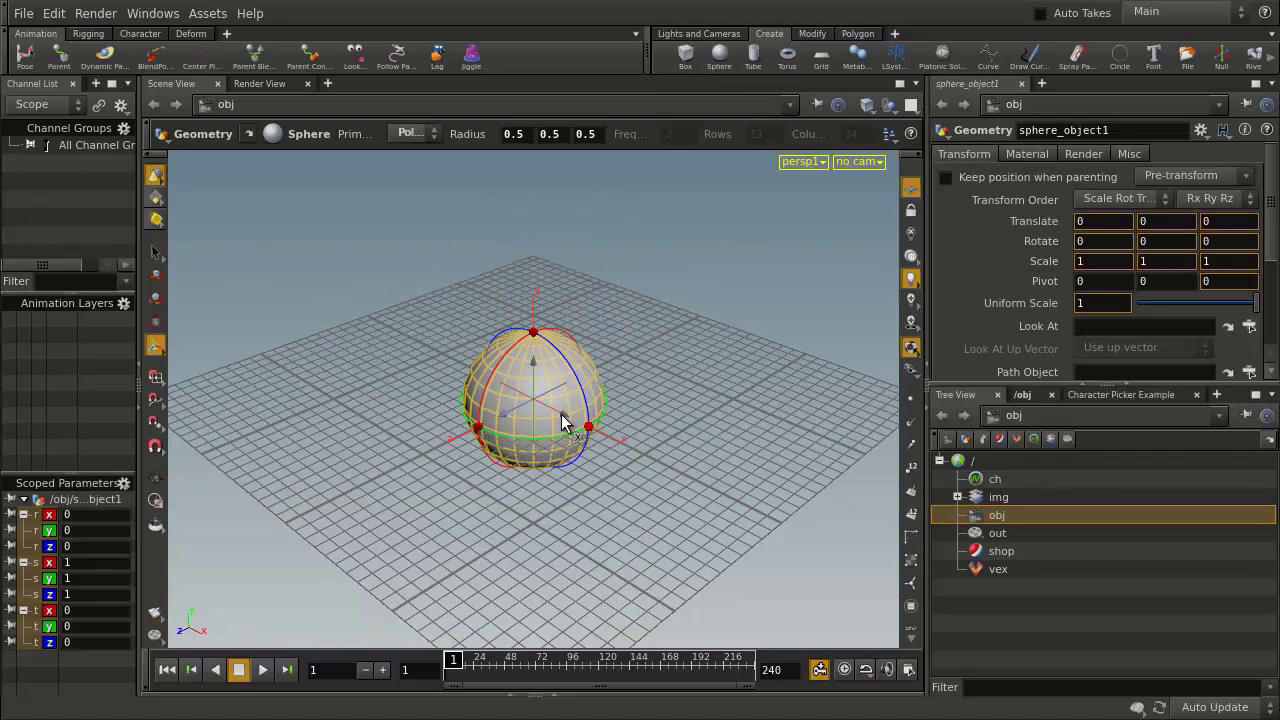
drag(566, 423, 389, 329)
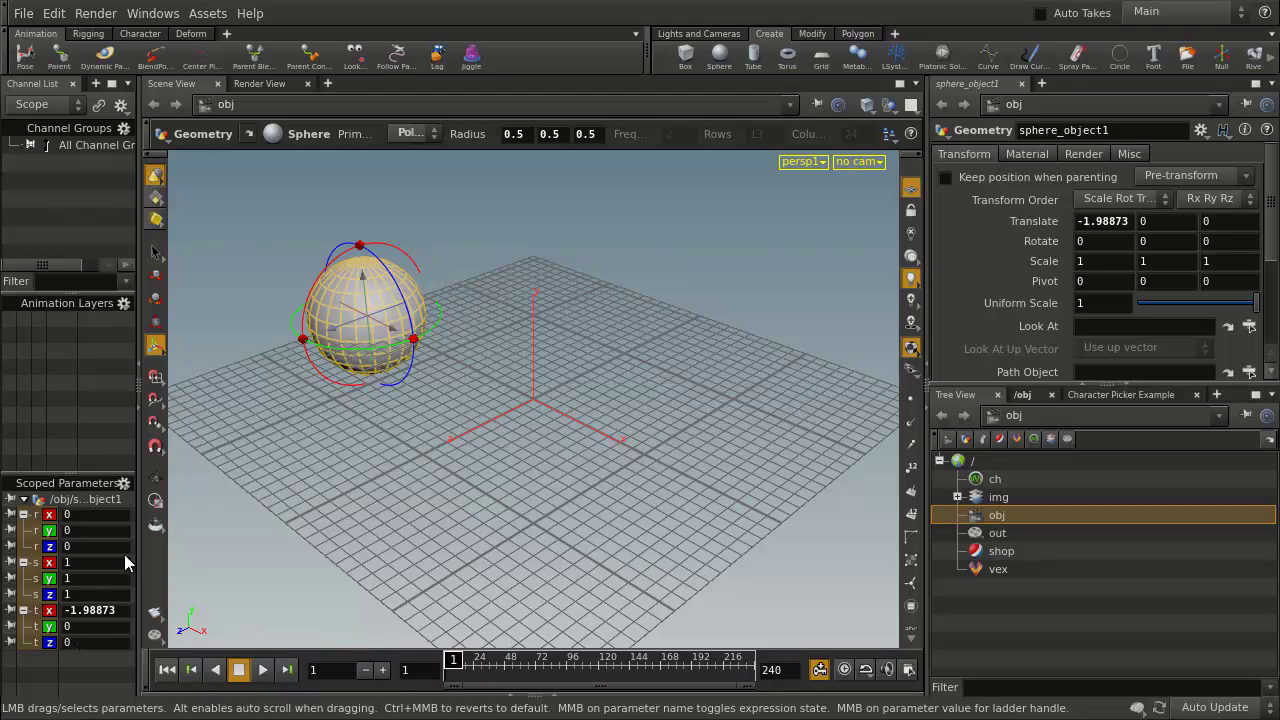
Step: Create a layer mixer from scoped channels named layer_mixer_sphere
click(124, 304)
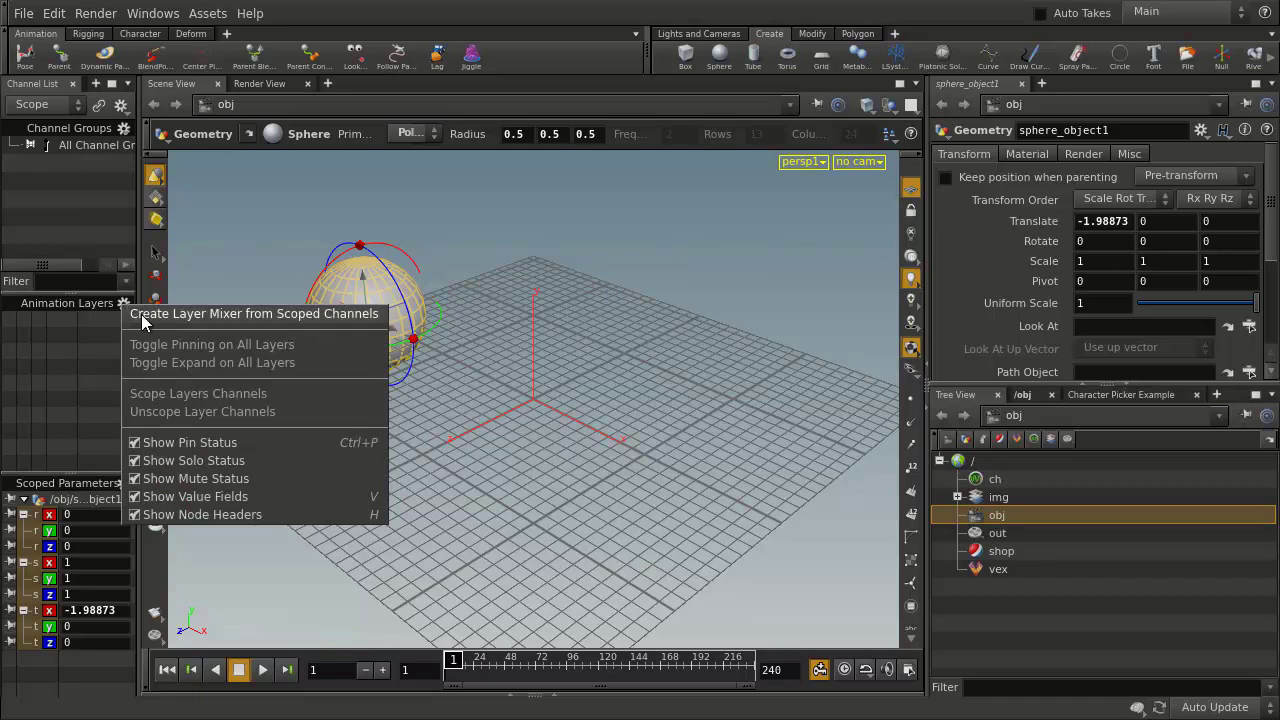
click(141, 314)
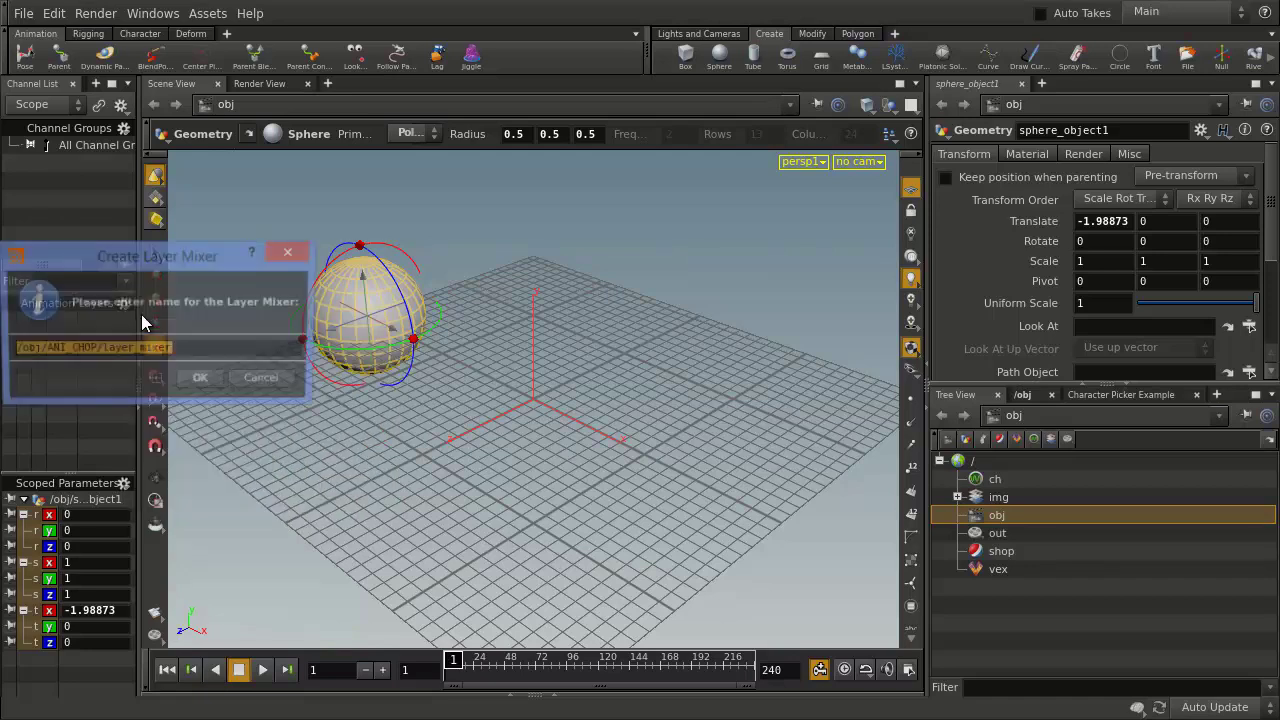
click(189, 348)
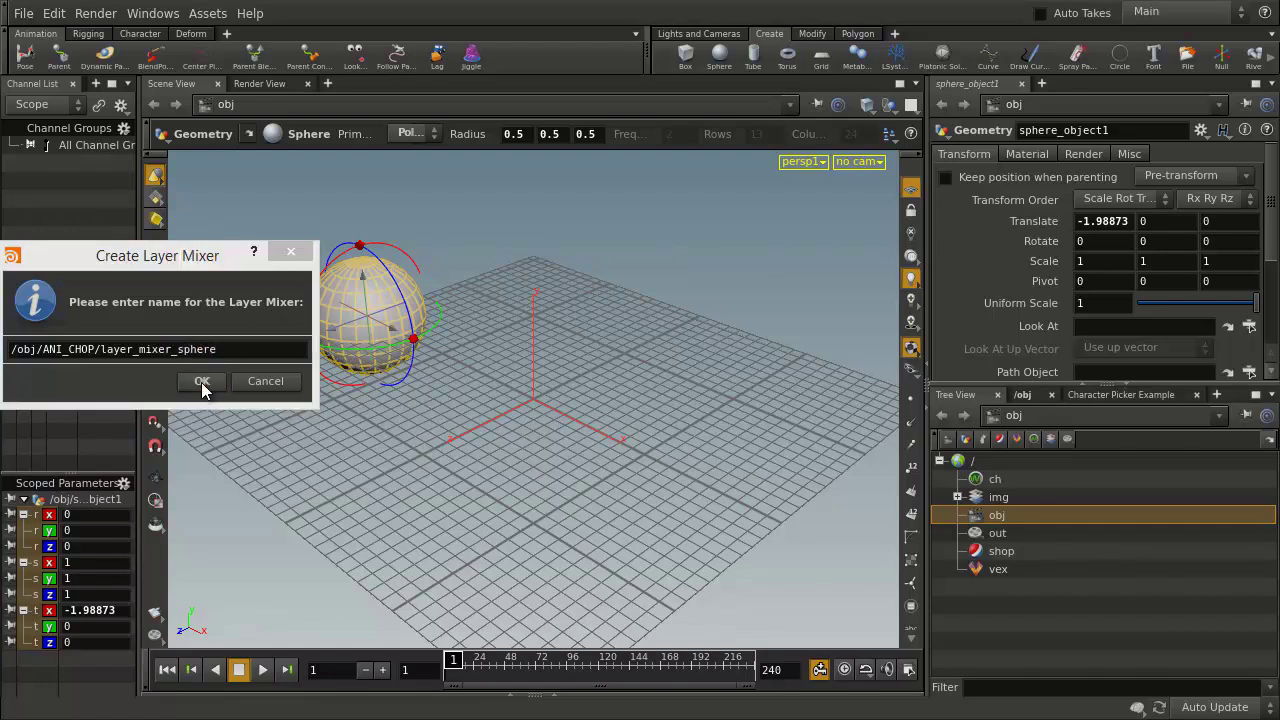
click(201, 381)
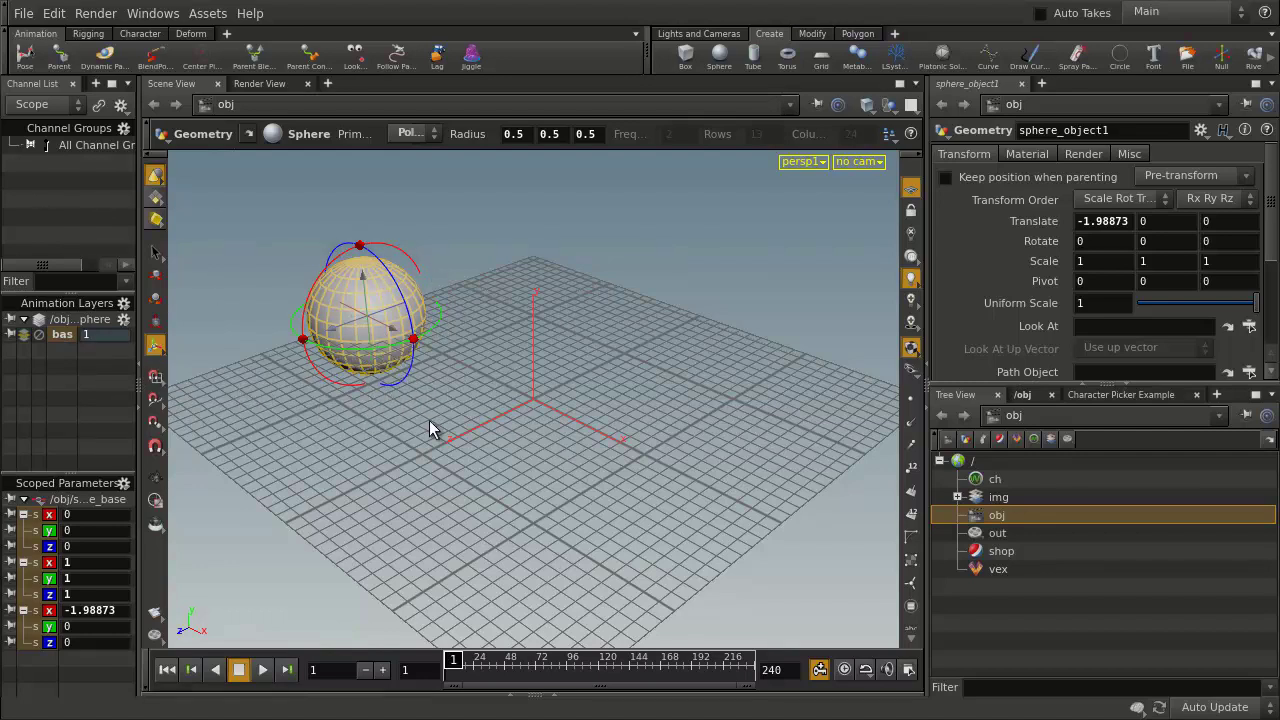
Step: Key the sphere at frame 1, then key it at lower right (X 1.76) on frame 240
key(k)
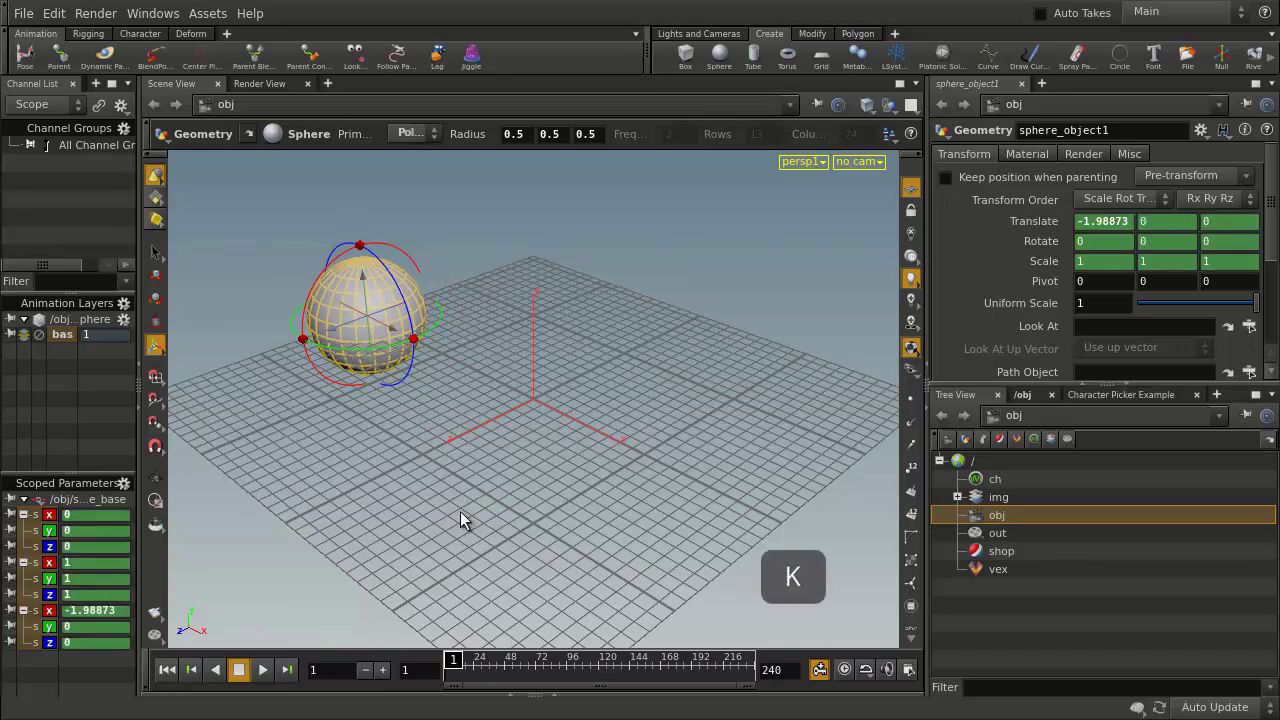
click(820, 677)
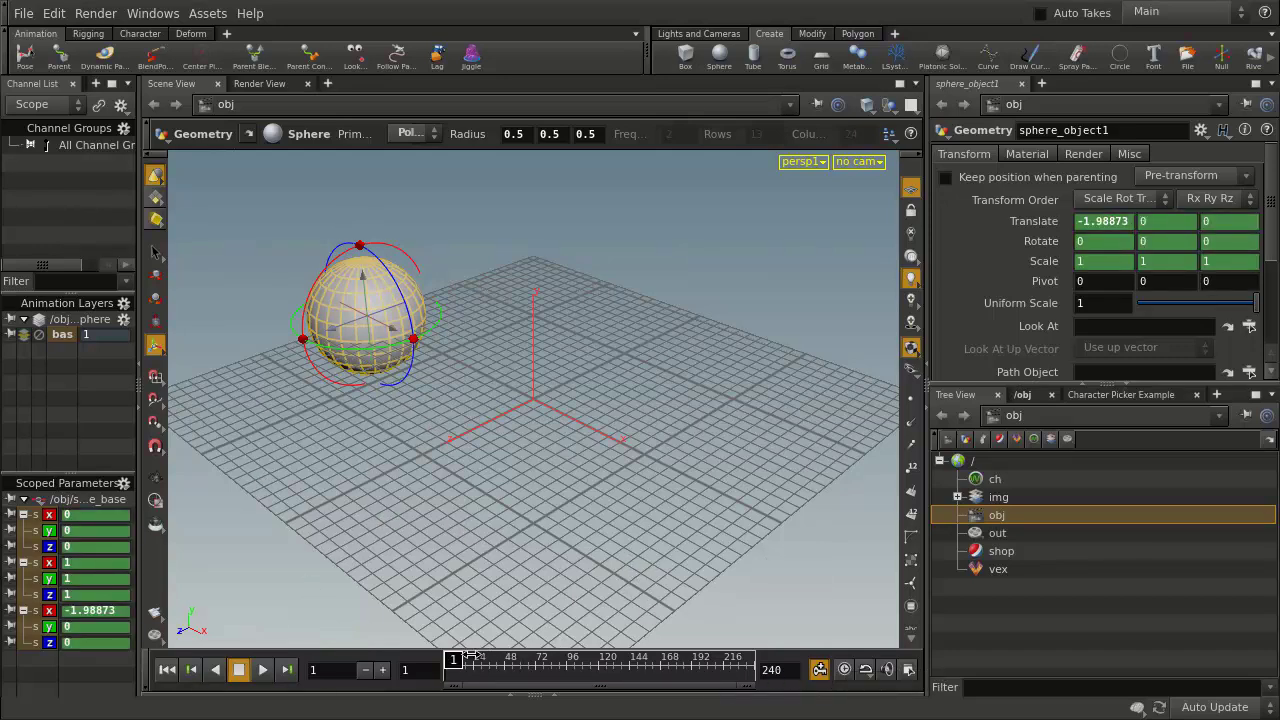
drag(458, 660, 745, 660)
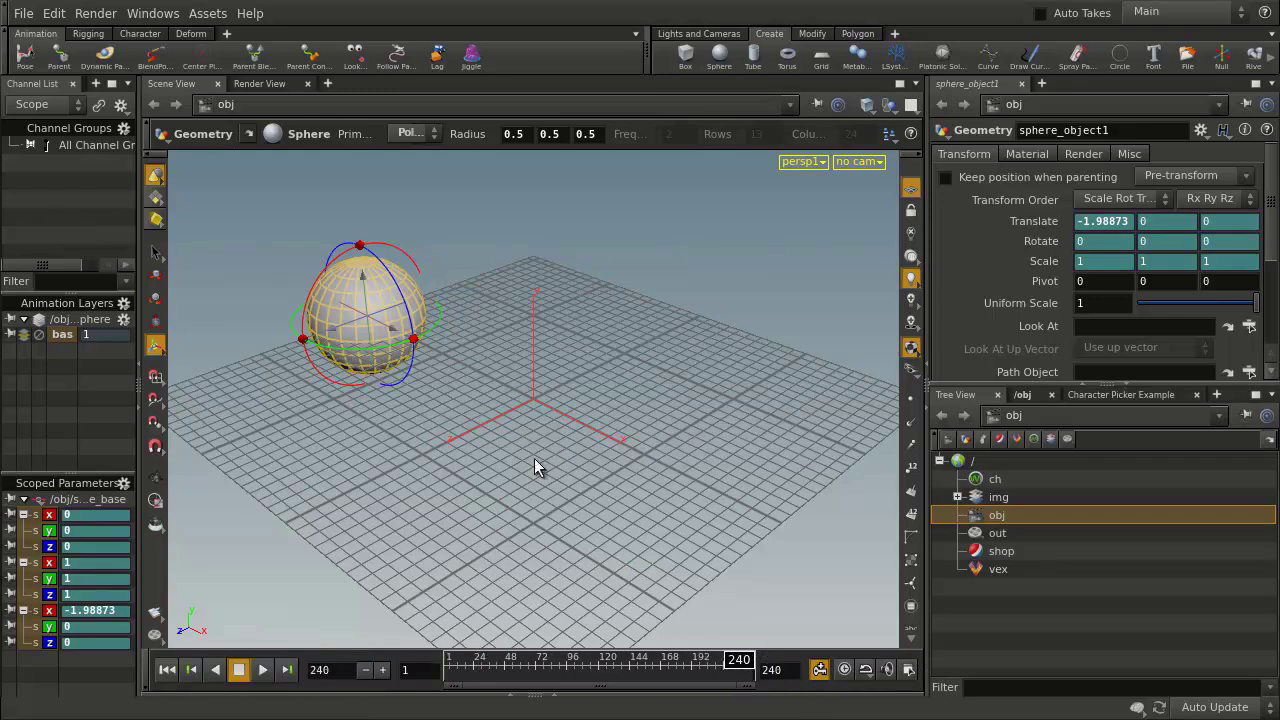
drag(401, 337, 795, 558)
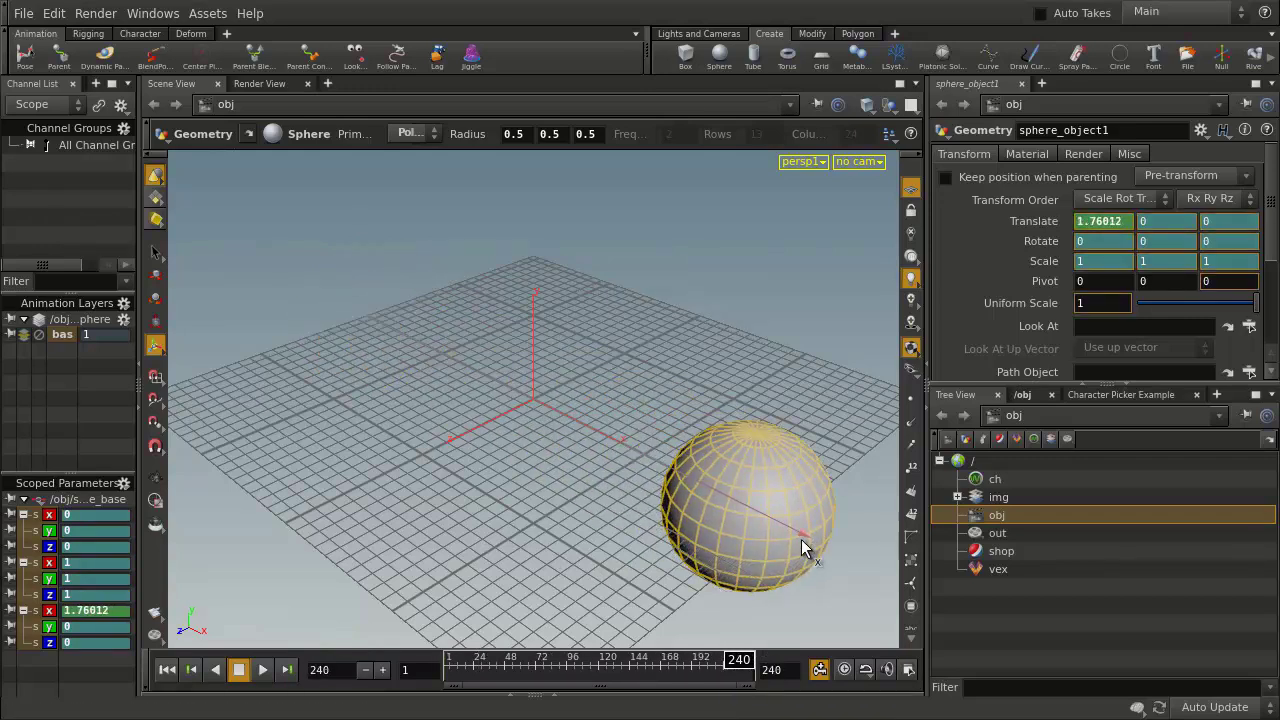
key(k)
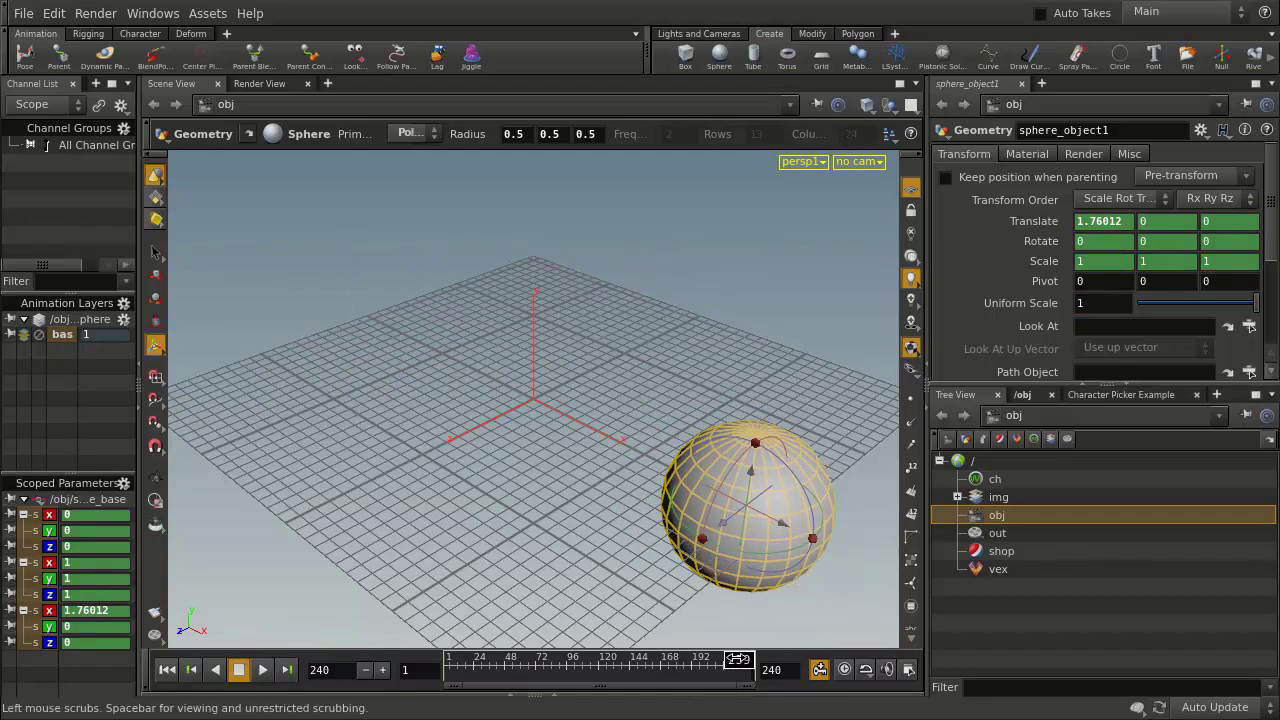
mouse_move(738, 660)
mouse_down()
mouse_move(450, 660)
mouse_move(740, 662)
mouse_move(460, 662)
mouse_move(740, 662)
mouse_move(482, 664)
mouse_move(740, 662)
mouse_move(455, 662)
mouse_move(700, 662)
mouse_move(387, 647)
mouse_up()
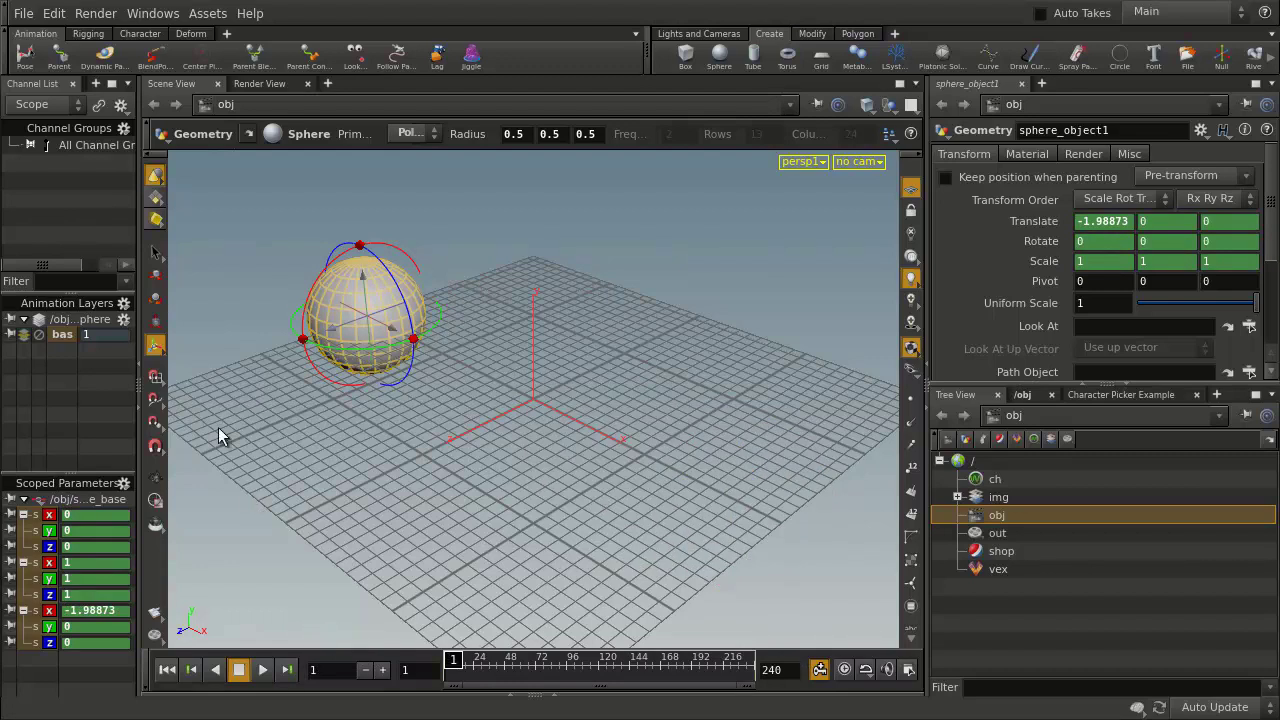
Step: Add layer1 to the mixer and key the sphere on it at frames 1 and 240
click(123, 322)
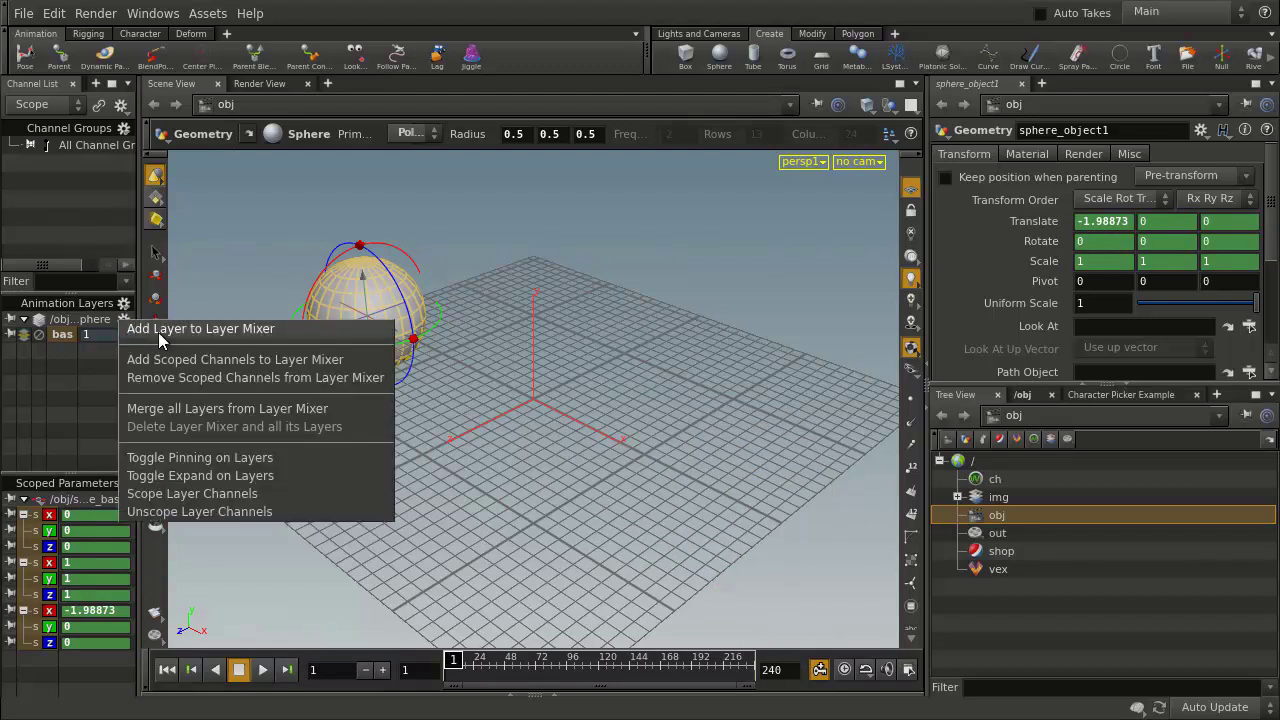
click(158, 331)
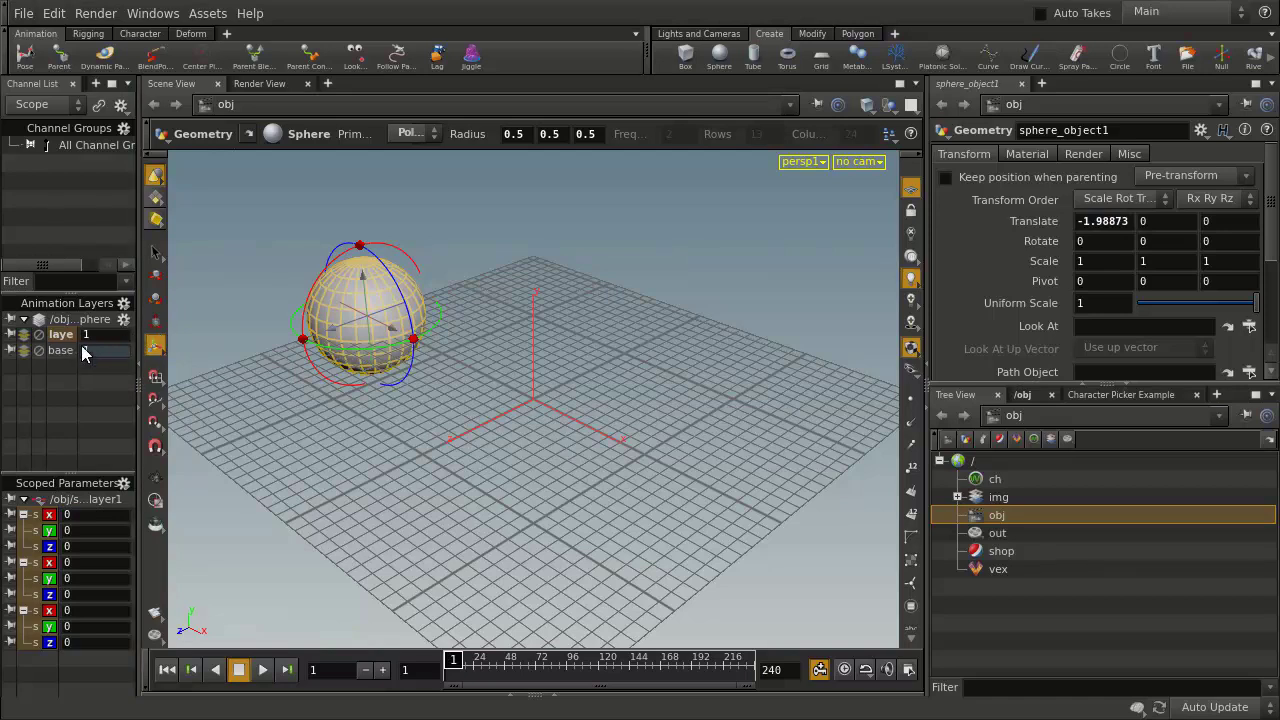
mouse_move(454, 663)
mouse_down()
mouse_move(490, 663)
mouse_move(454, 663)
mouse_up()
key(k)
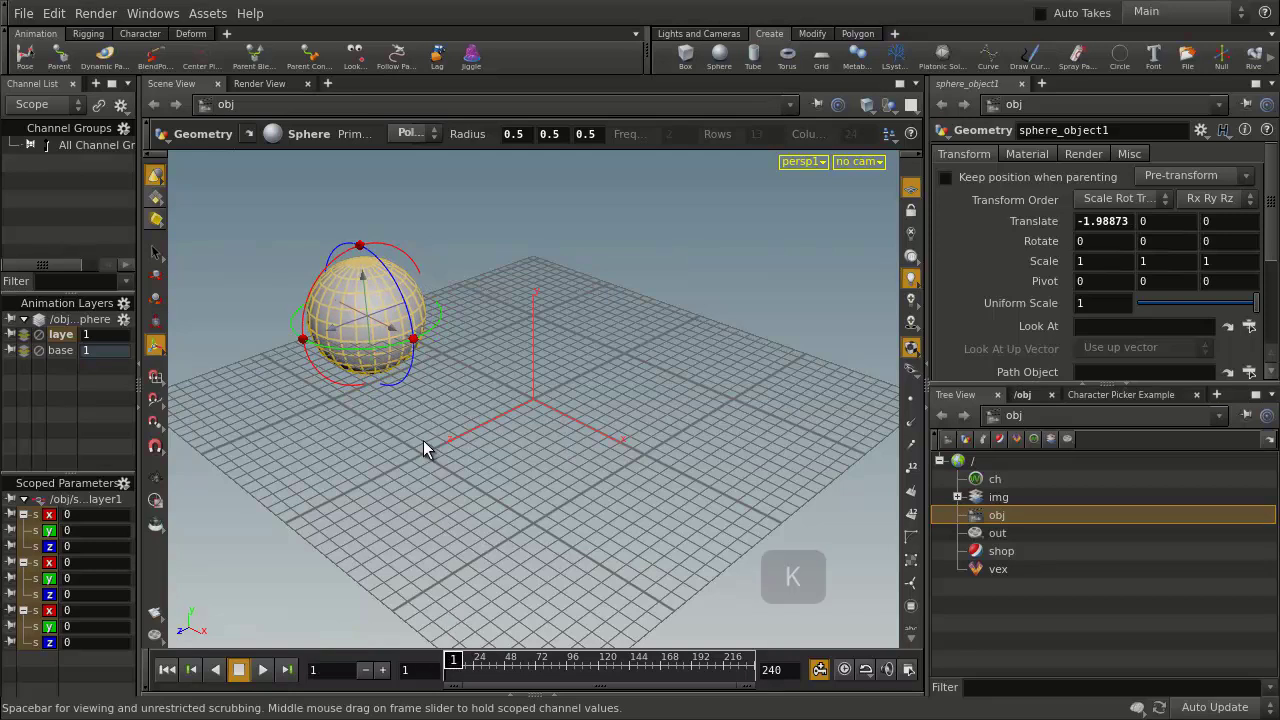
drag(455, 660, 776, 663)
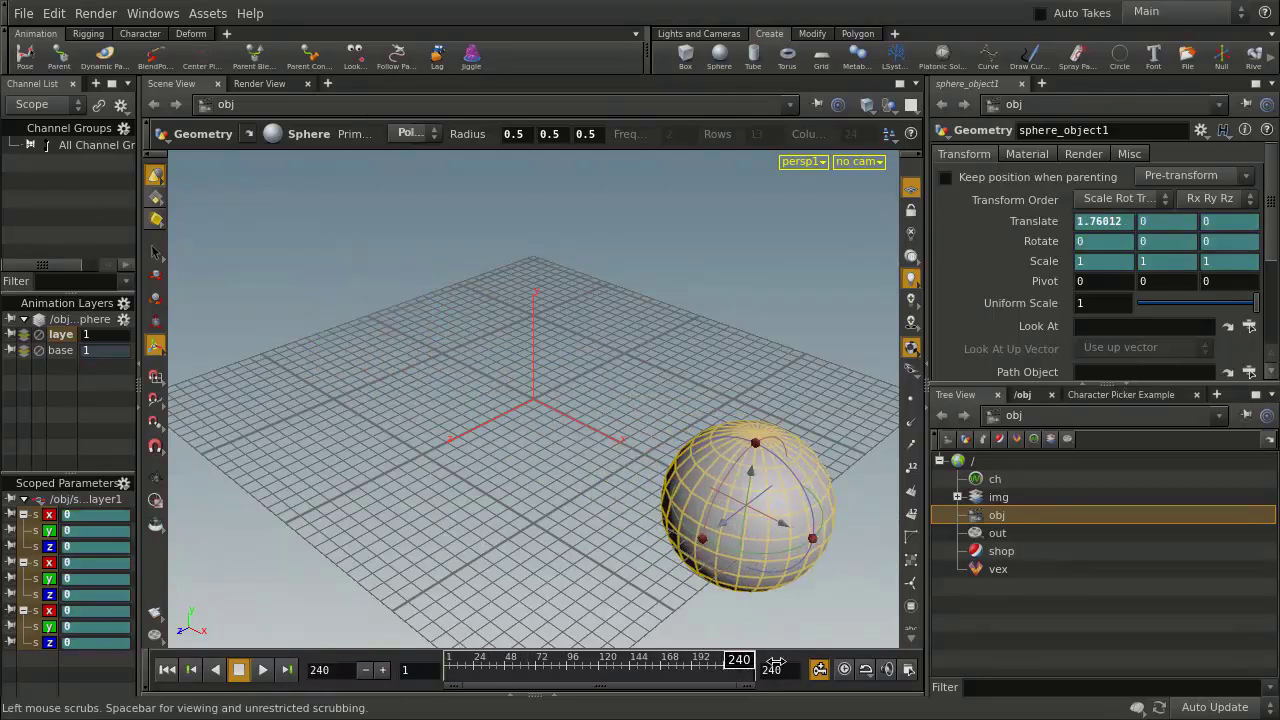
key(k)
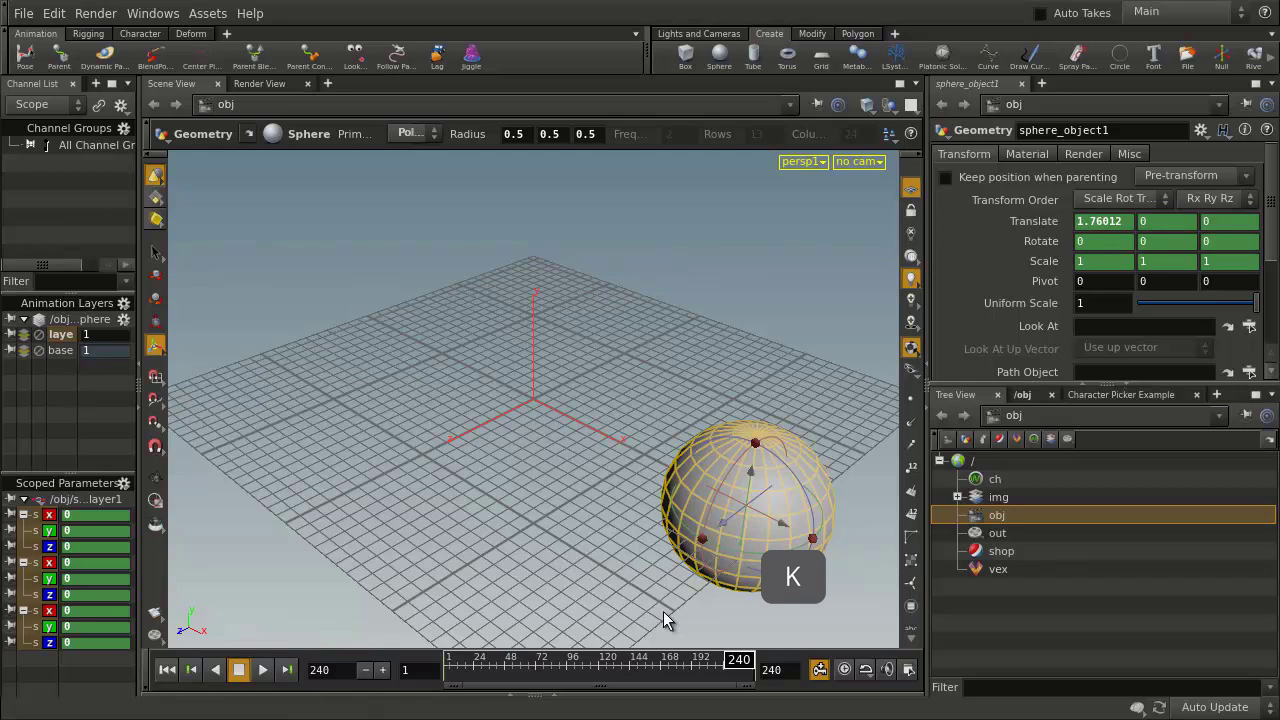
Step: Raise the sphere about 1.49 in Y at frame 120 and key it on layer1
mouse_move(738, 661)
mouse_down()
mouse_move(602, 681)
mouse_move(583, 670)
mouse_up()
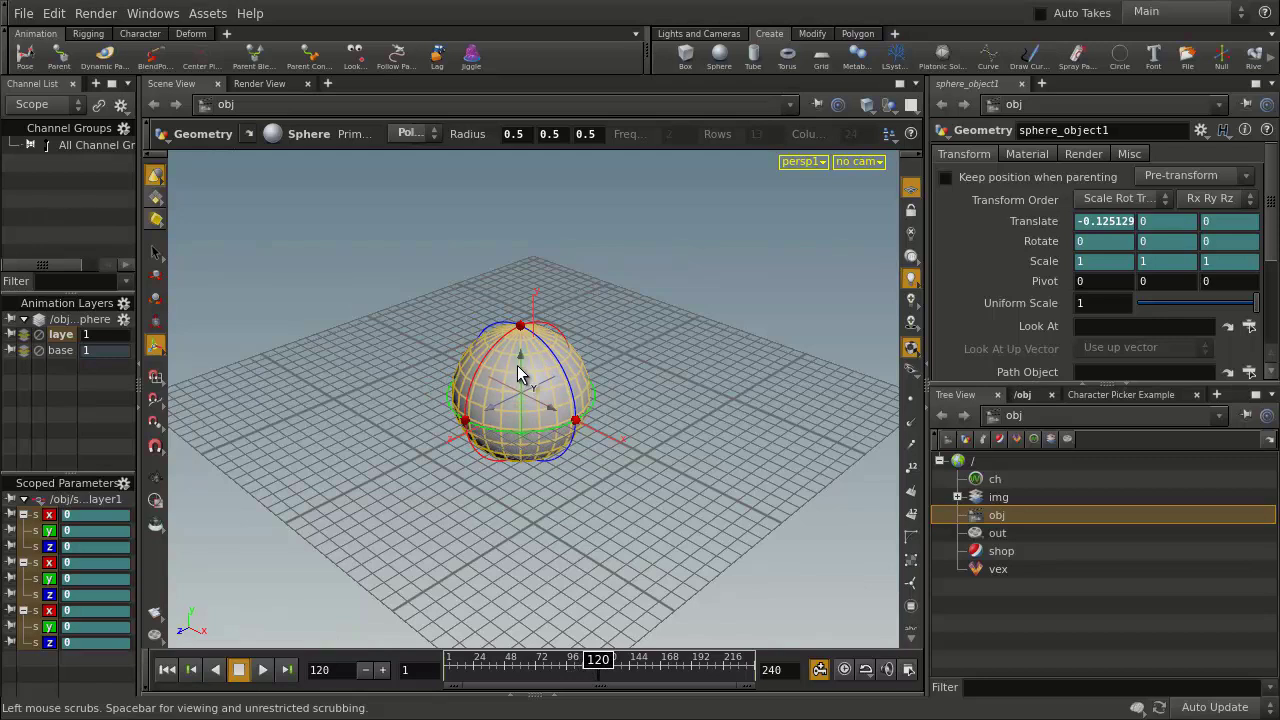
drag(523, 366, 492, 152)
key(k)
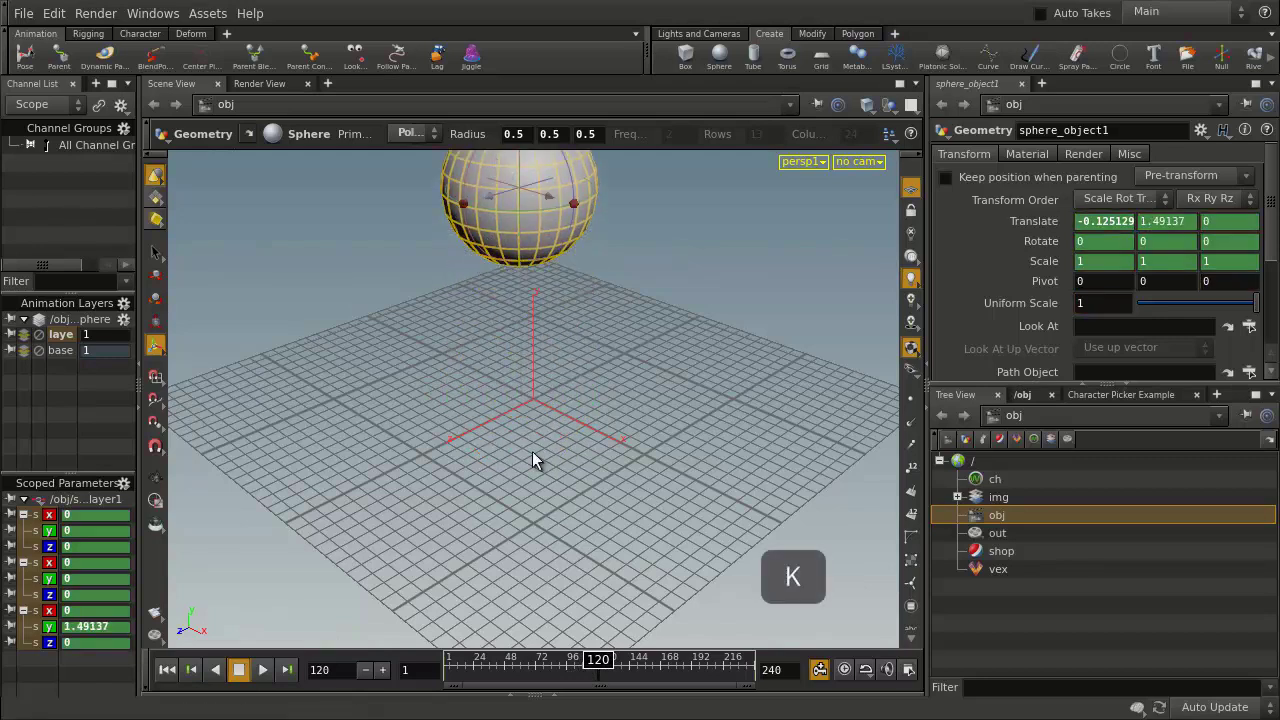
mouse_move(598, 678)
mouse_down()
mouse_move(515, 660)
mouse_move(739, 660)
mouse_move(727, 644)
mouse_move(780, 645)
mouse_up()
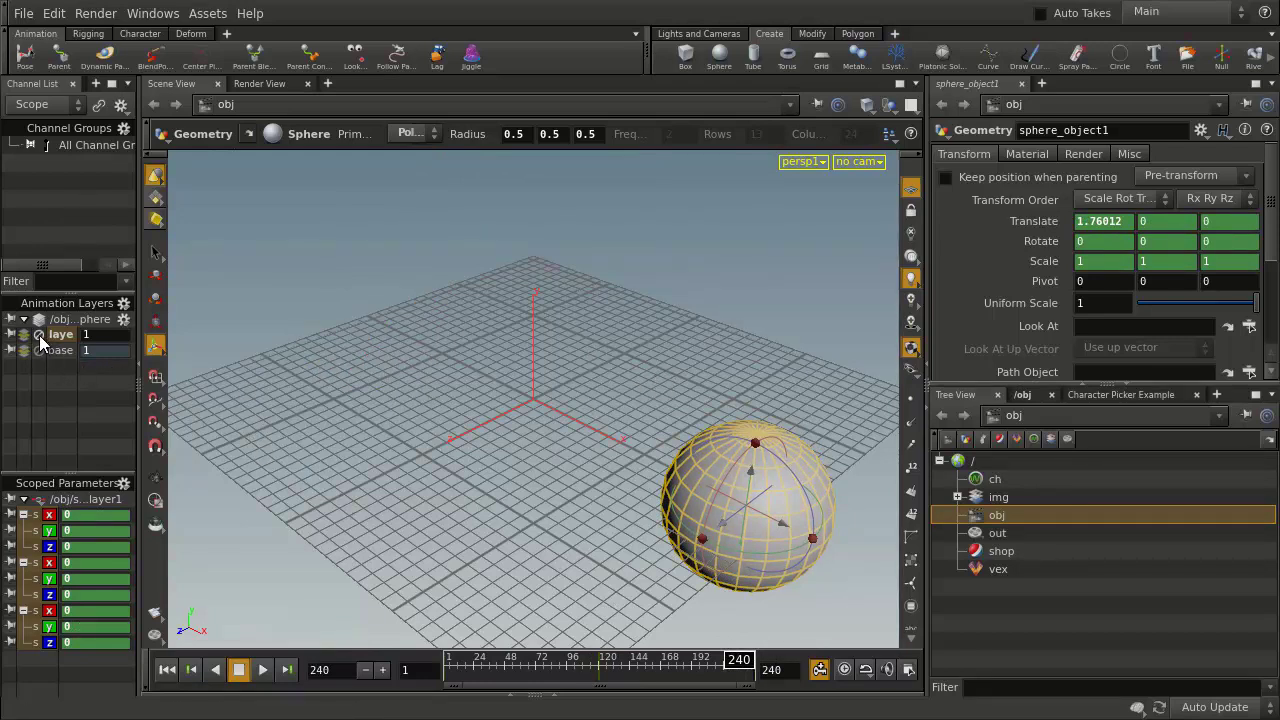
key(Left)
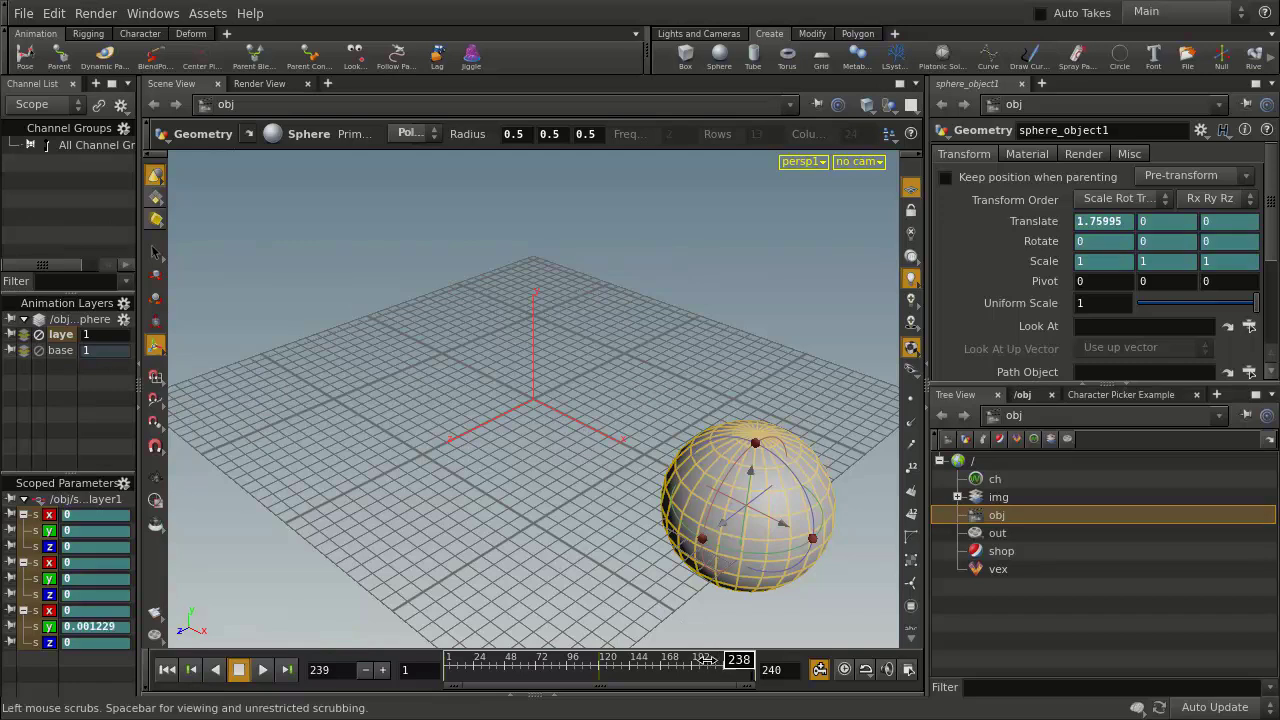
drag(706, 660, 361, 645)
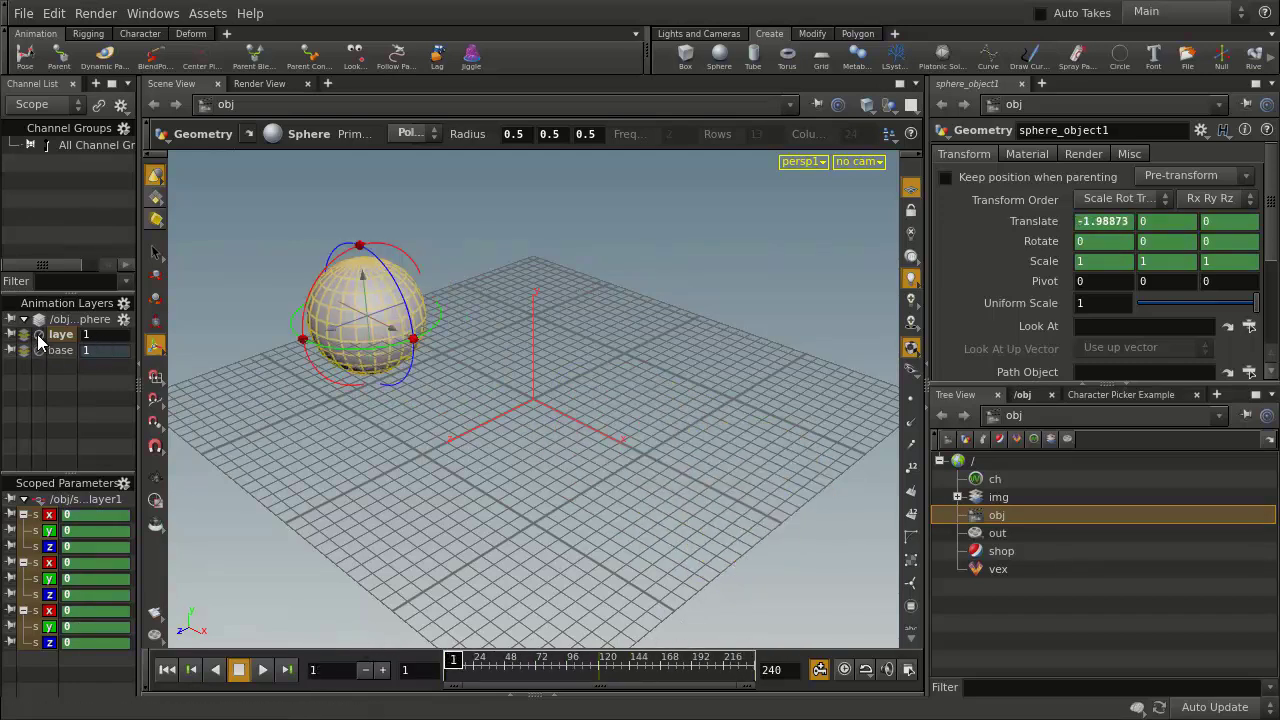
drag(455, 660, 780, 661)
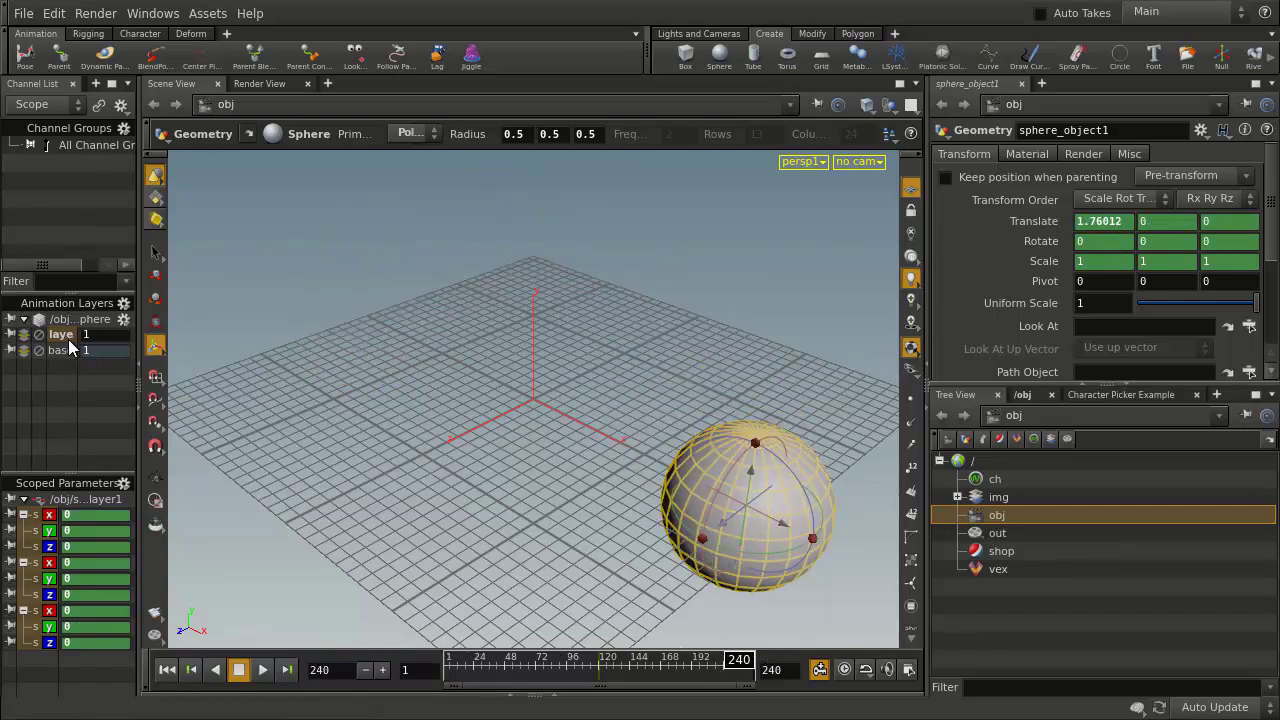
drag(722, 662, 410, 665)
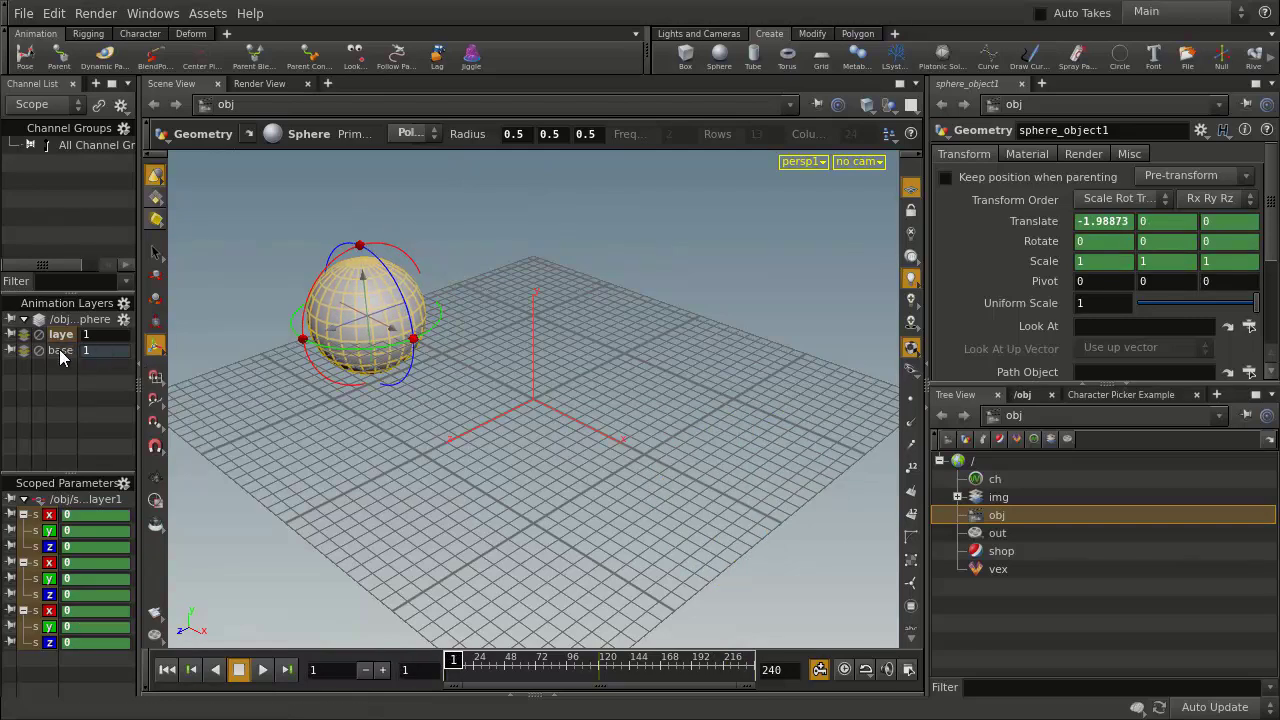
Step: On the base layer, key the sphere pushed back to Z about -1.71 at frame 120
click(60, 352)
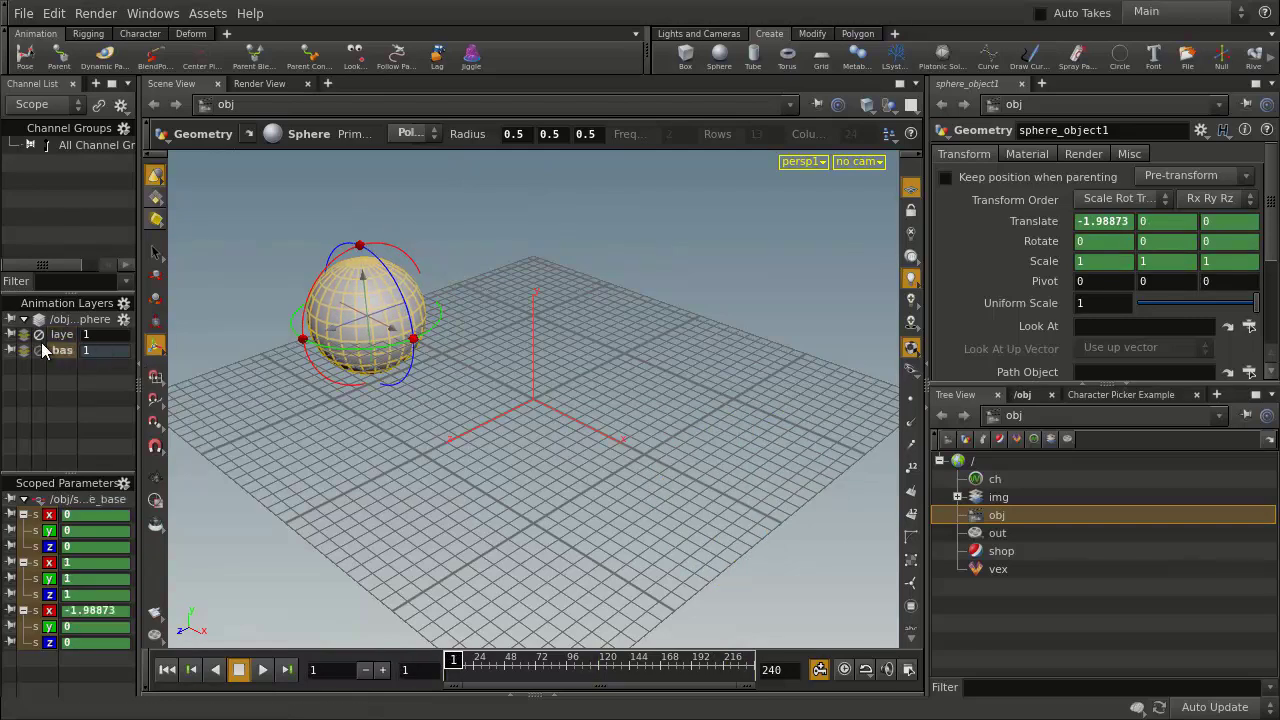
mouse_move(463, 683)
mouse_down()
mouse_move(415, 680)
mouse_move(605, 668)
mouse_up()
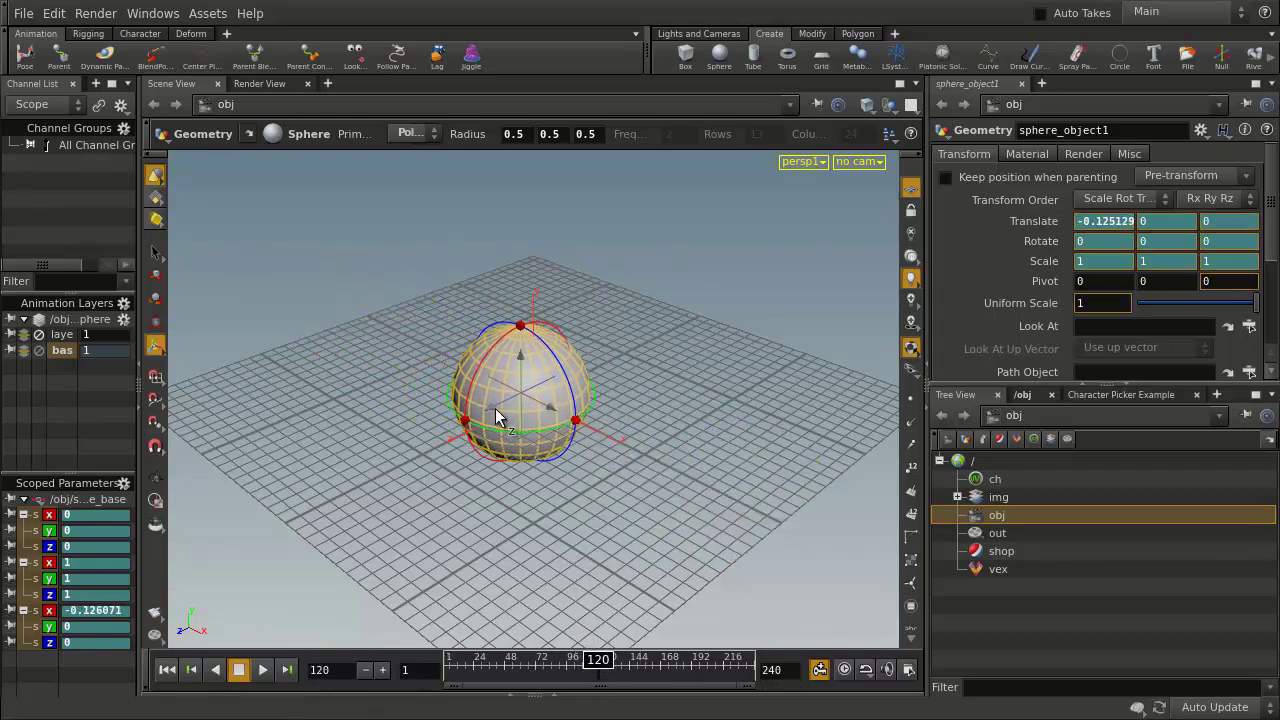
drag(497, 385, 641, 312)
key(k)
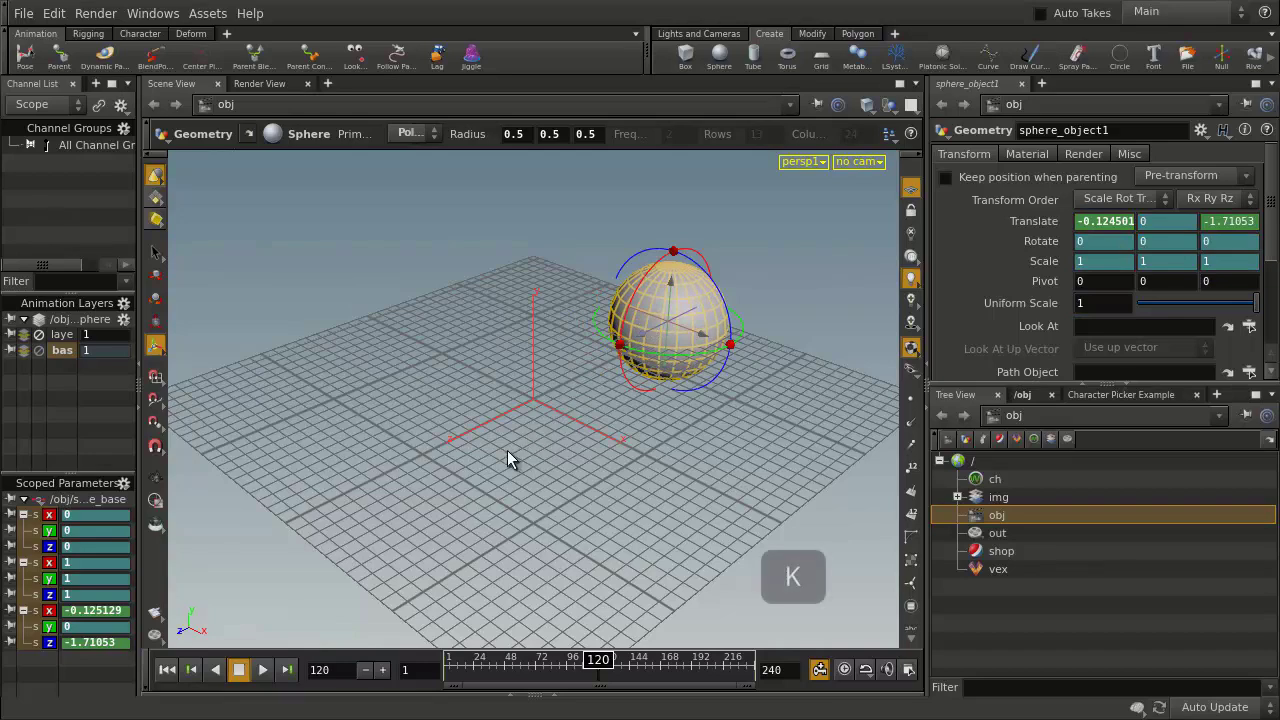
mouse_move(600, 668)
mouse_down()
mouse_move(650, 658)
mouse_move(412, 638)
mouse_up()
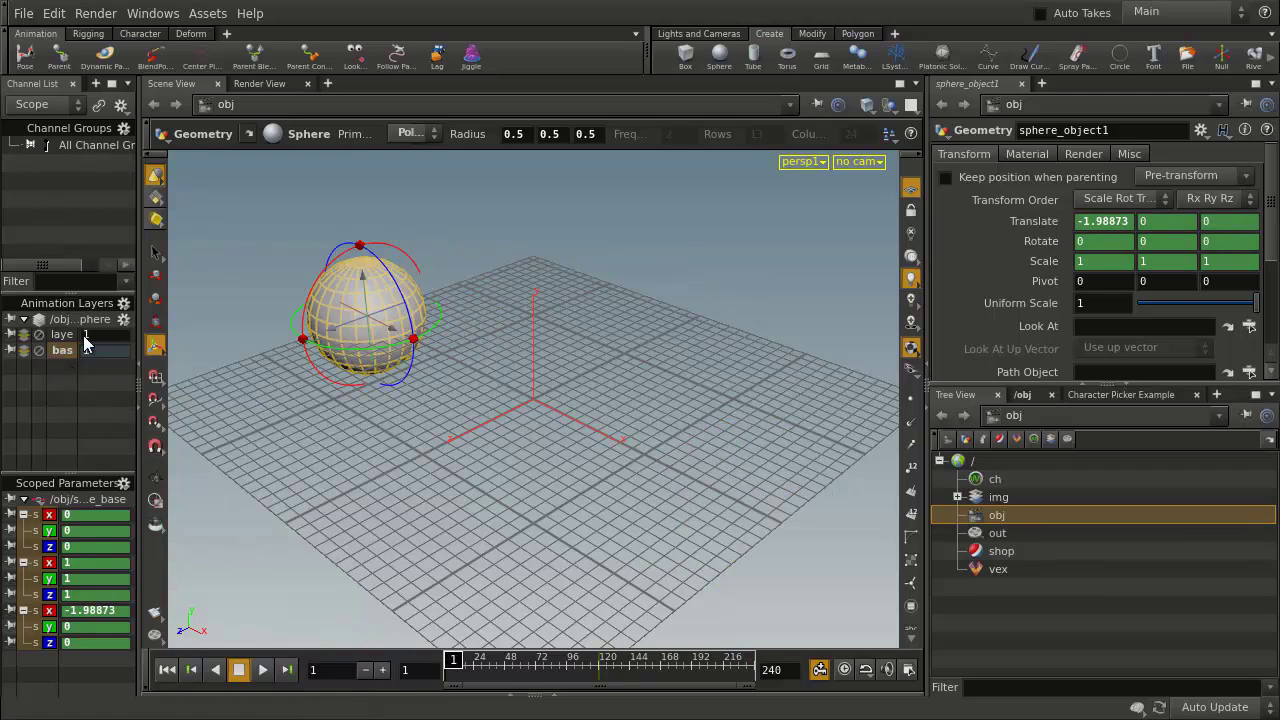
mouse_move(453, 660)
mouse_down()
mouse_move(734, 700)
mouse_move(453, 662)
mouse_up()
drag(453, 661, 782, 670)
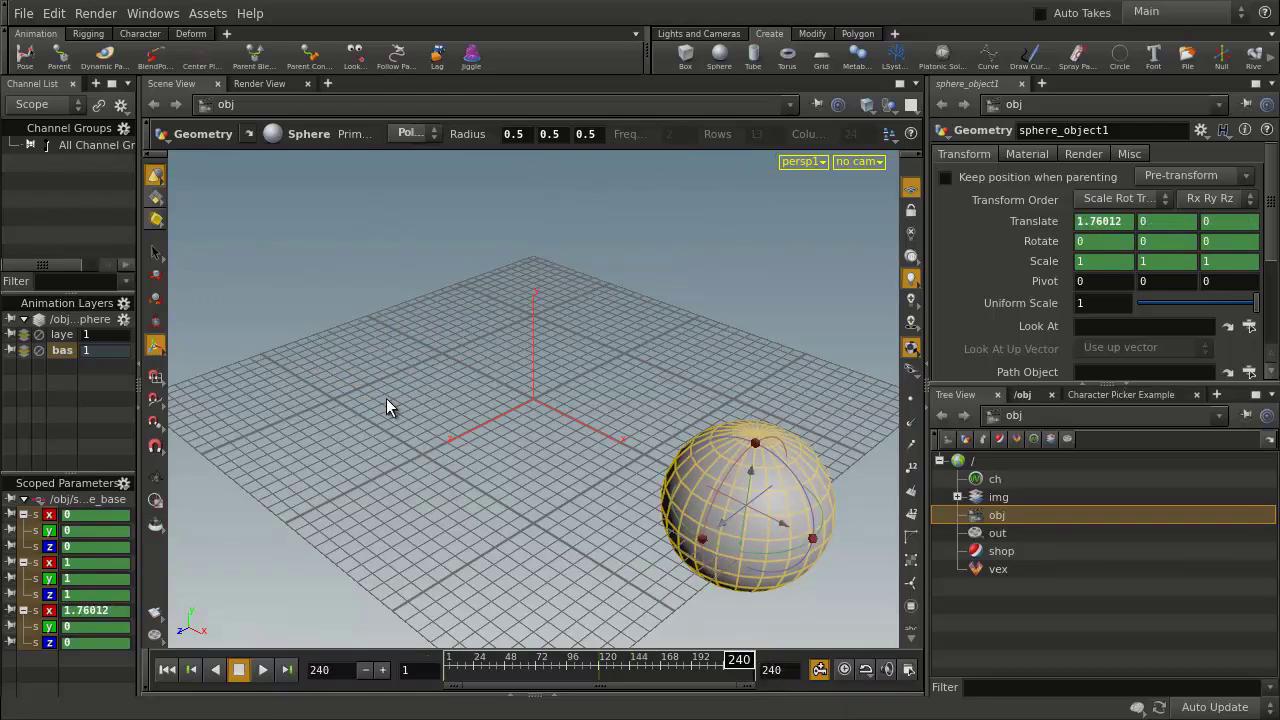
click(354, 315)
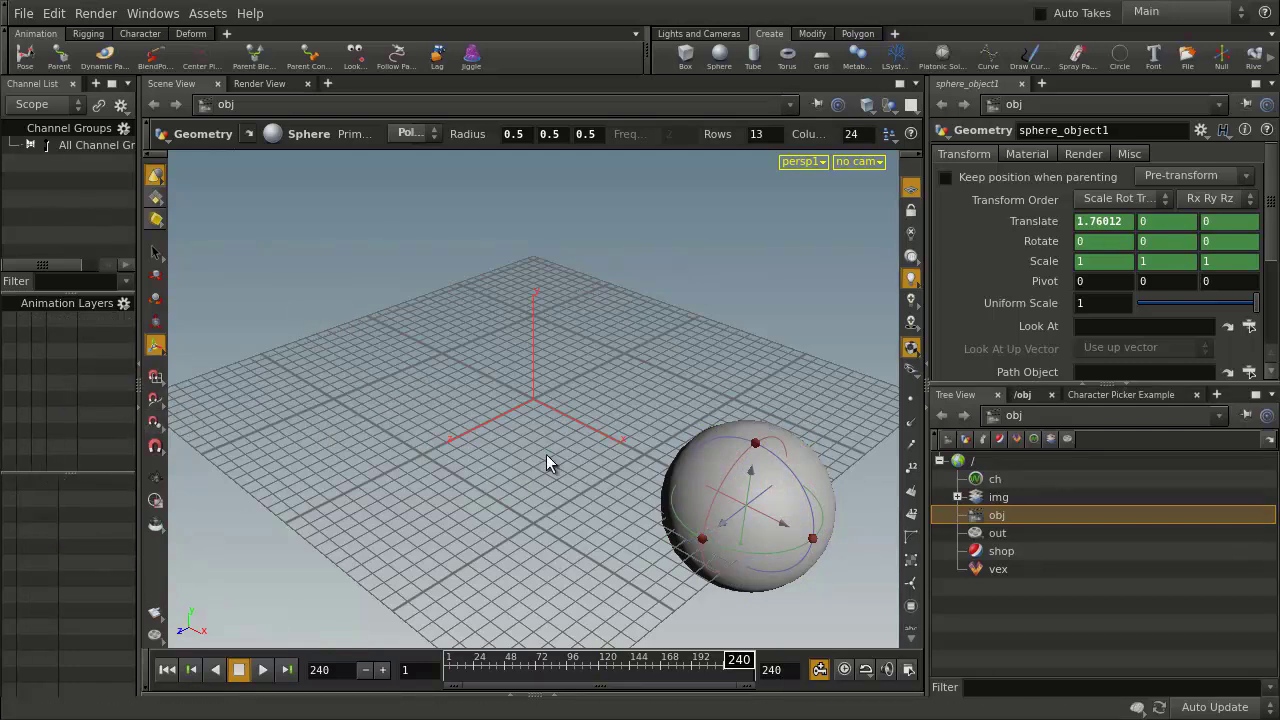
click(706, 464)
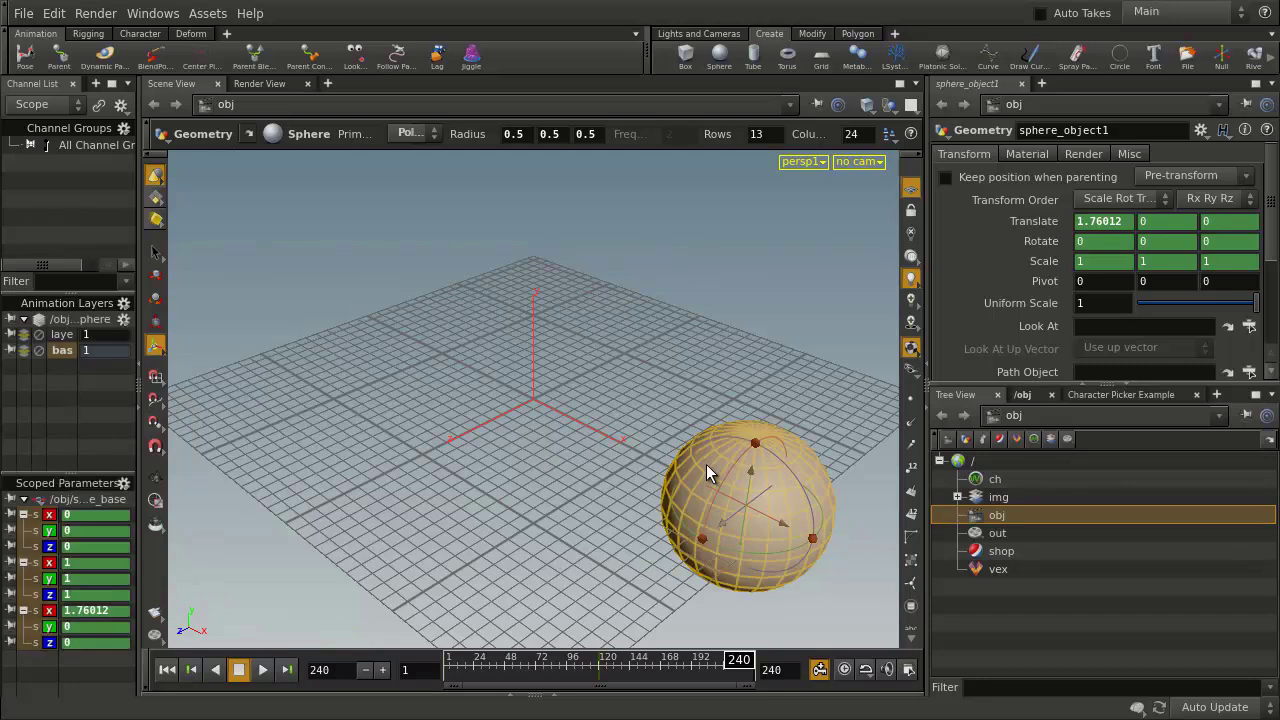